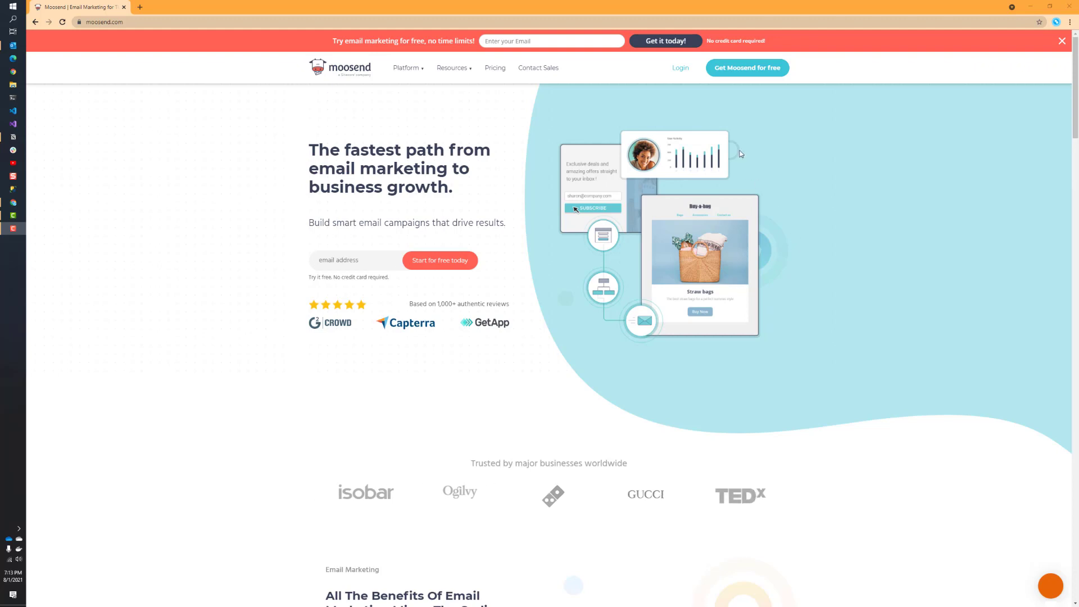
Step: Log in to the Moosend account, dismiss the offer to save the password, and open the Example Demo List mailing list
left_click(681, 68)
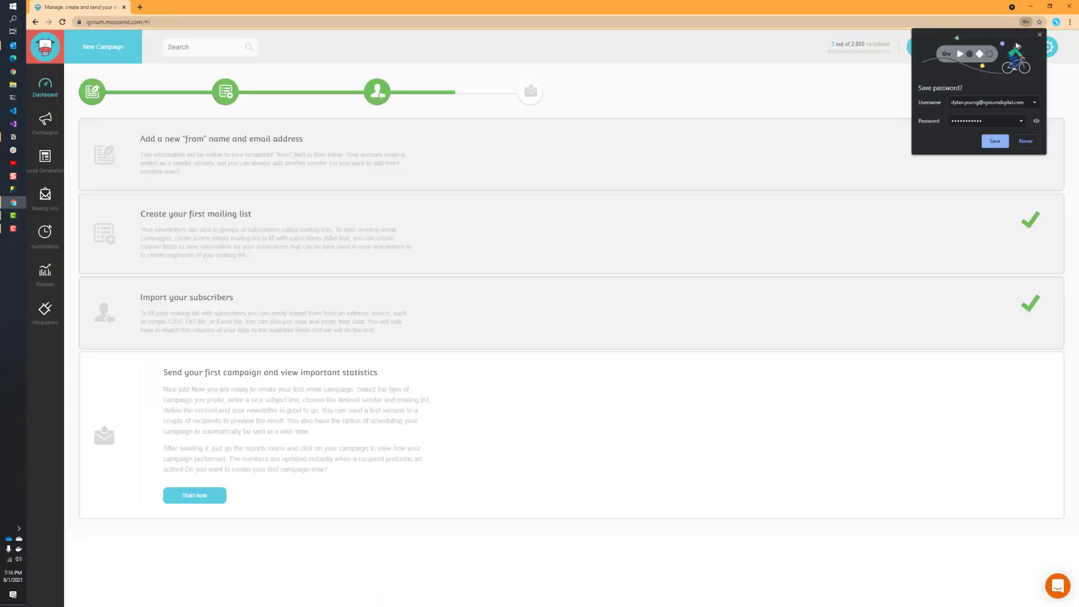
left_click(1040, 35)
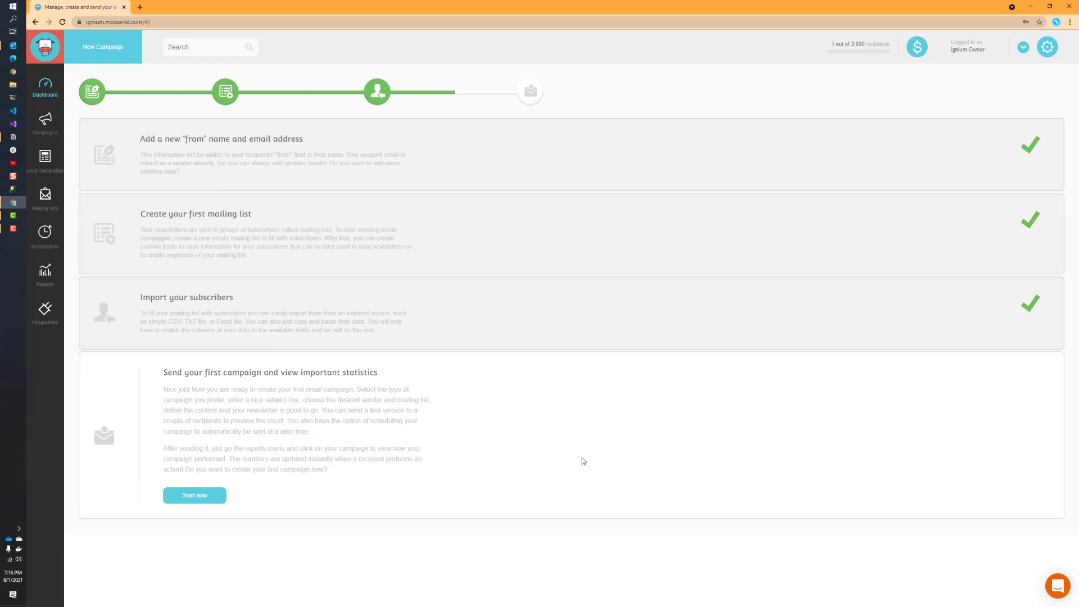
left_click(45, 202)
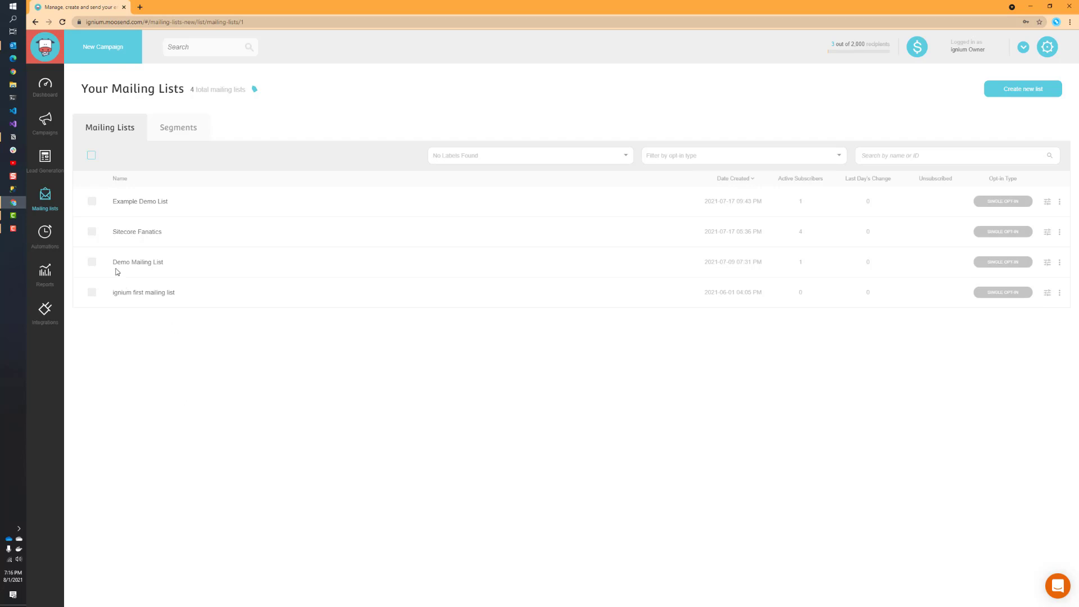
left_click(154, 207)
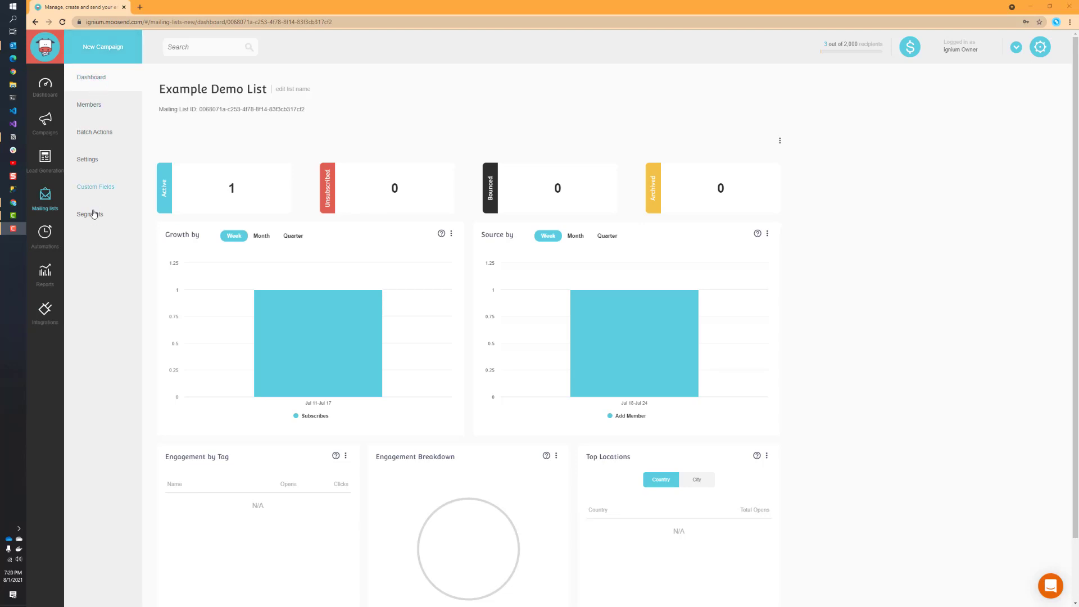
Step: Start a batch import of members into Example Demo List using the Excel File method
left_click(96, 135)
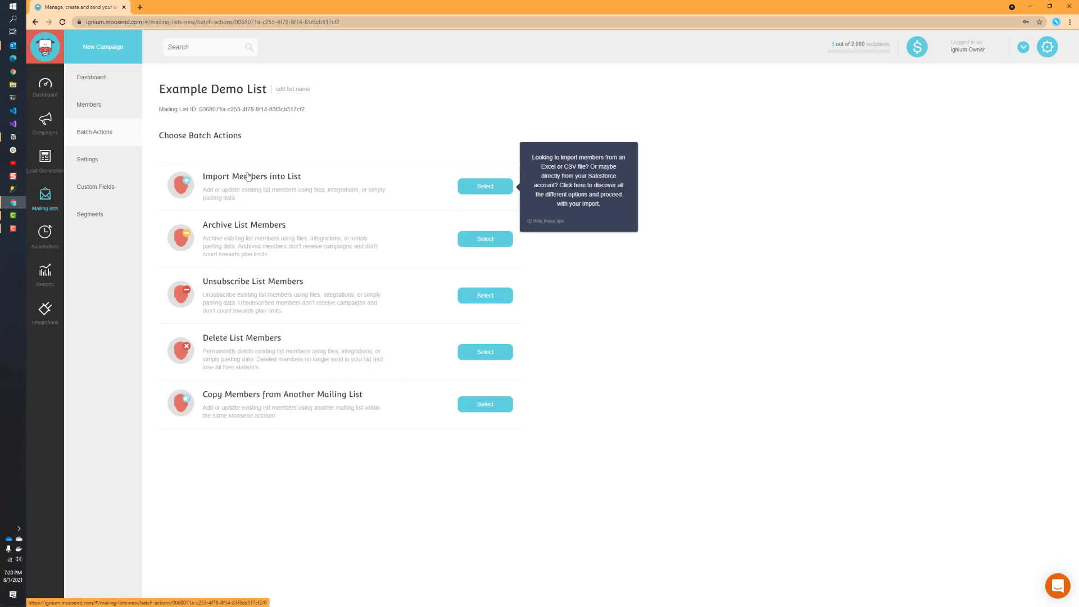
left_click(500, 193)
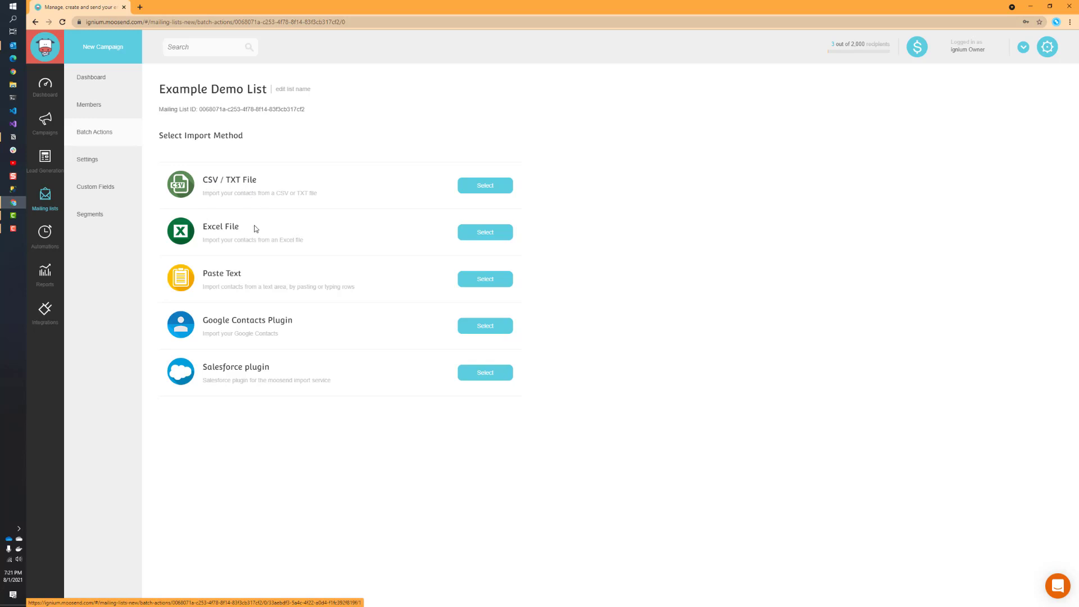
left_click(224, 234)
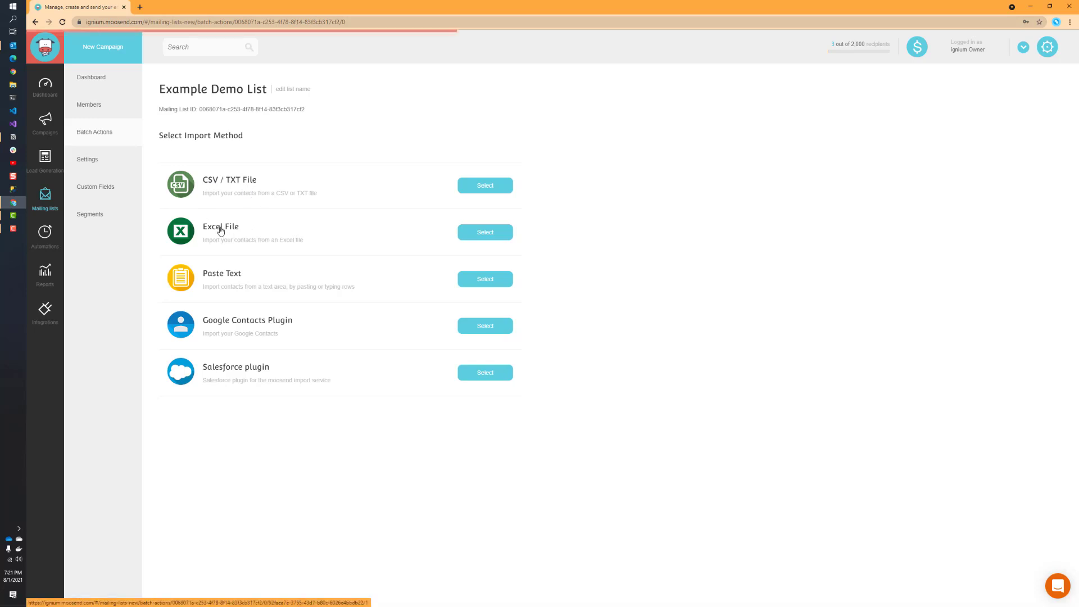
left_click(479, 237)
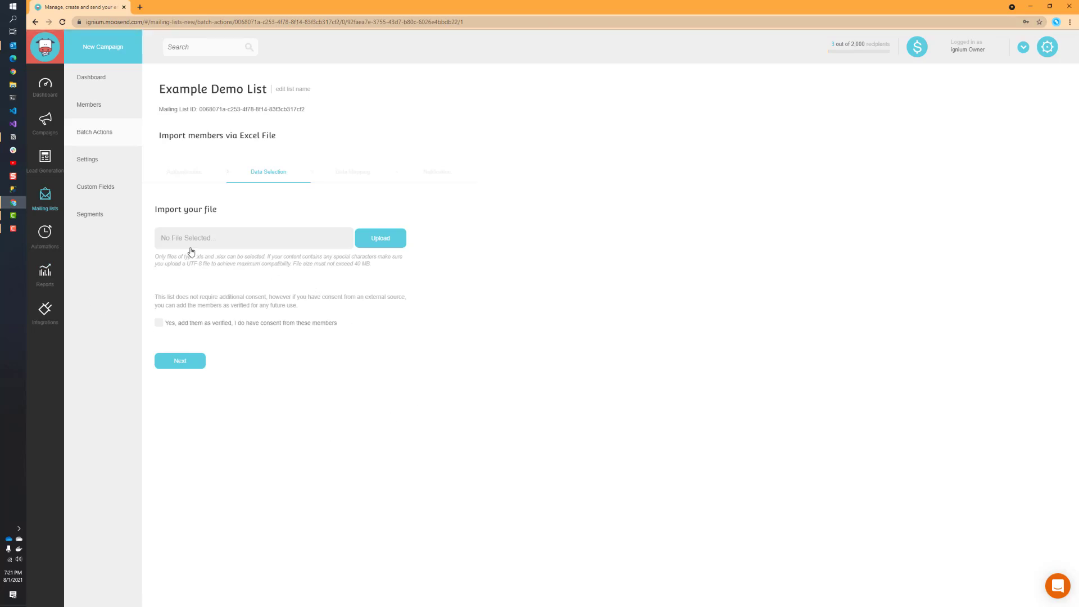
Step: Leave the file upload unfinished, switch to Excel, and open the ImportMoosend.xlsx workbook
left_click(380, 240)
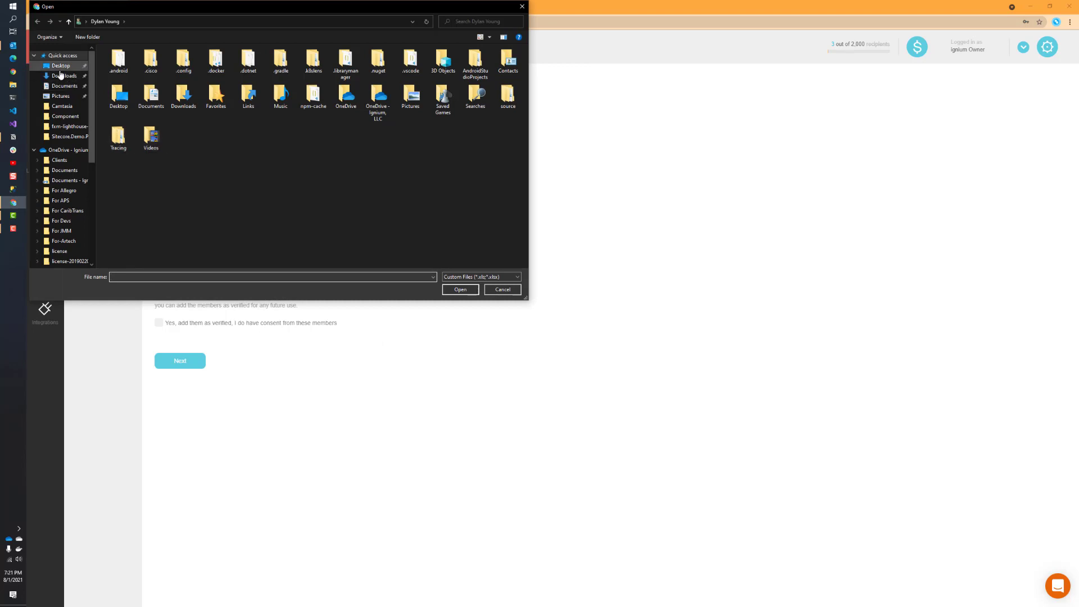
left_click(496, 290)
left_click(14, 21)
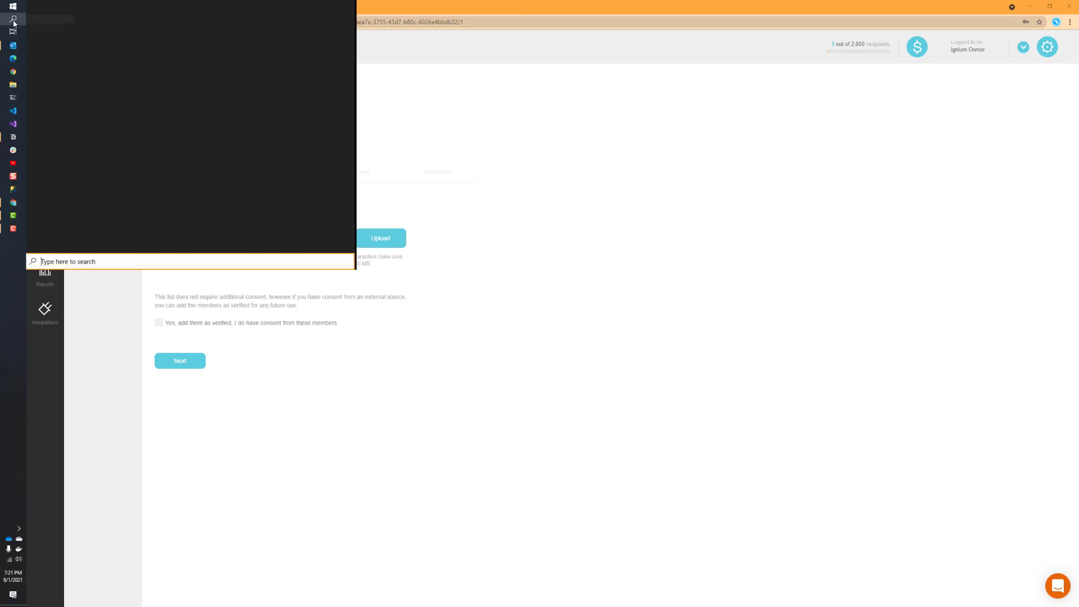
type("excel")
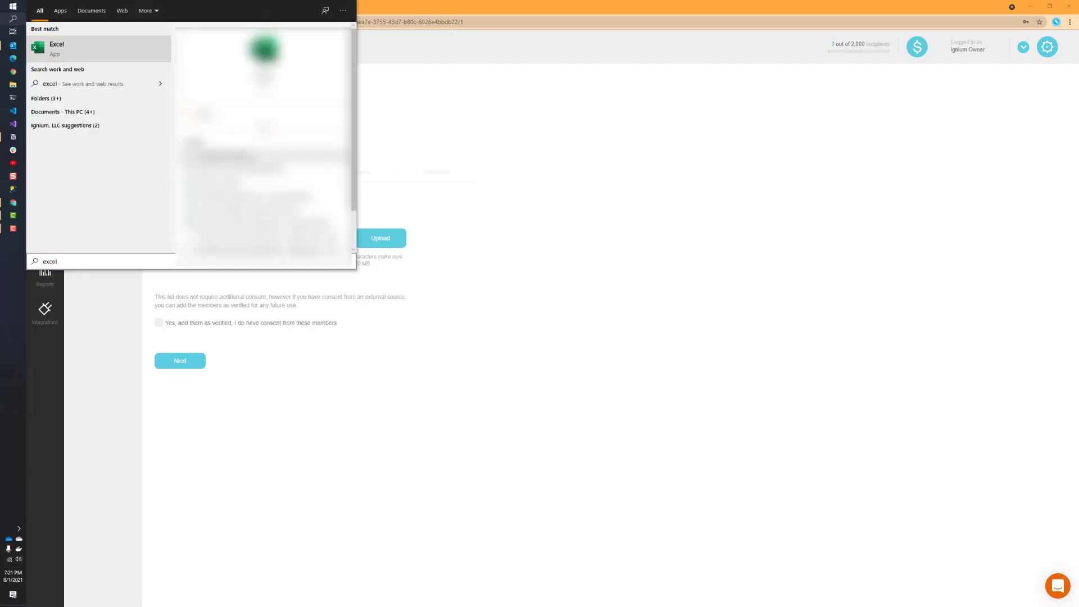
key("Return")
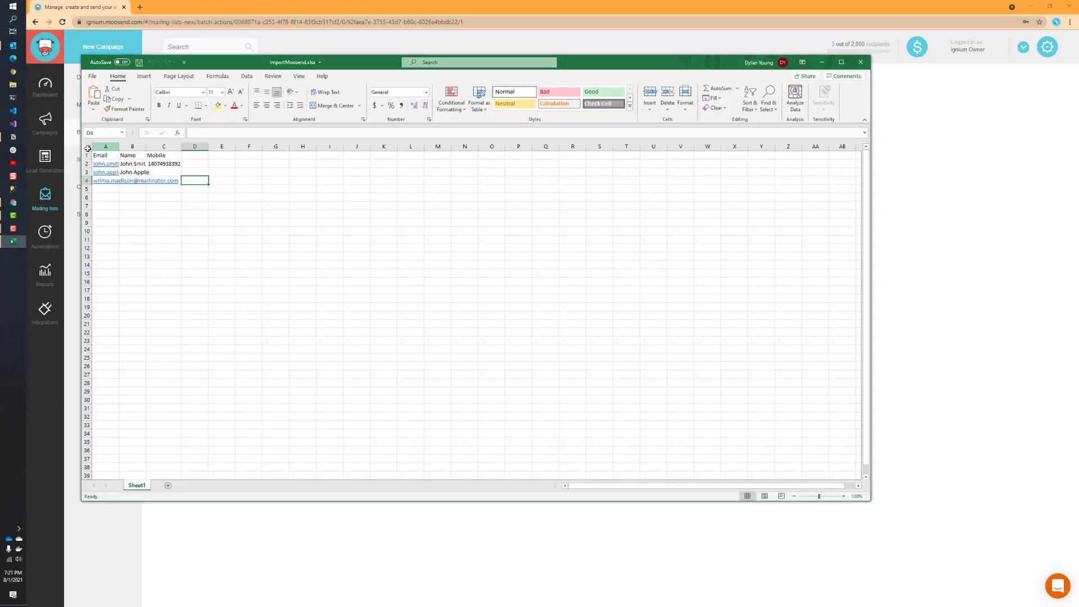
Step: Delete the header row with Email, Name and Mobile from the sheet, save the workbook, and return to the browser
right_click(87, 155)
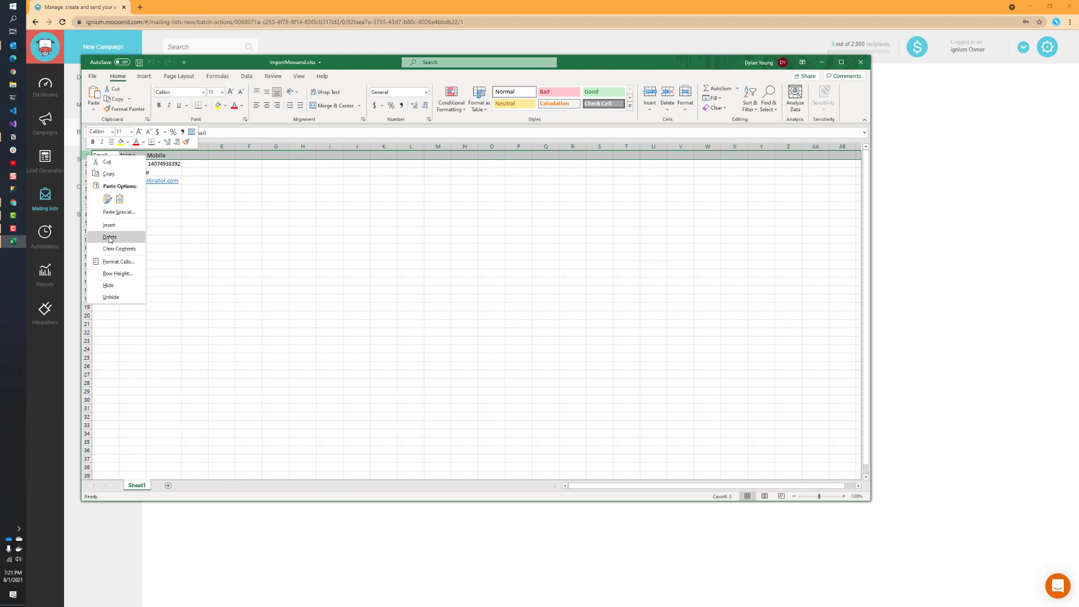
left_click(110, 237)
left_click(193, 233)
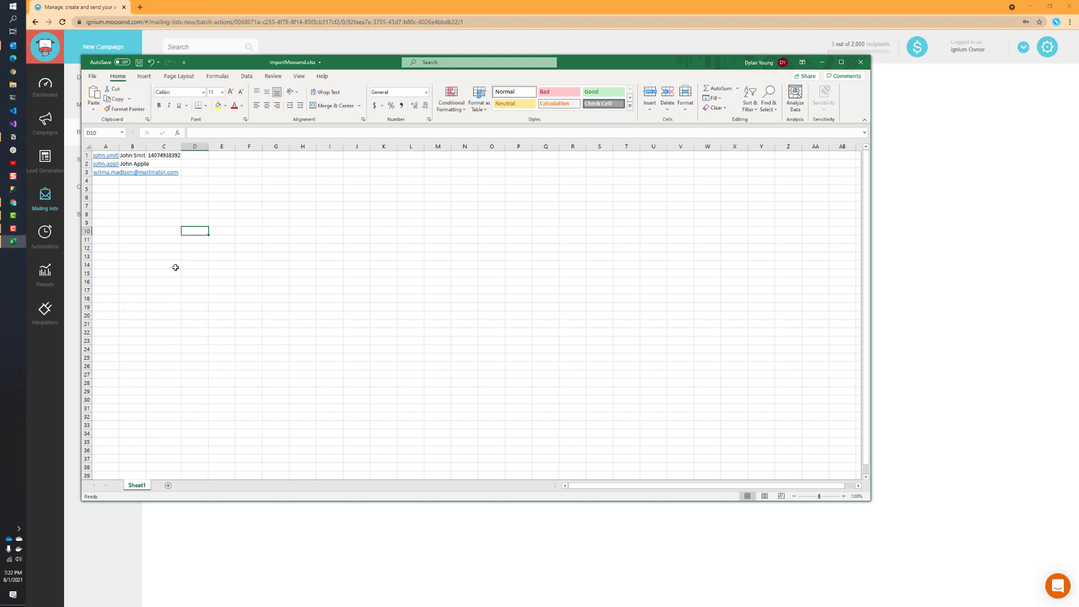
left_click(197, 261)
left_click(166, 164)
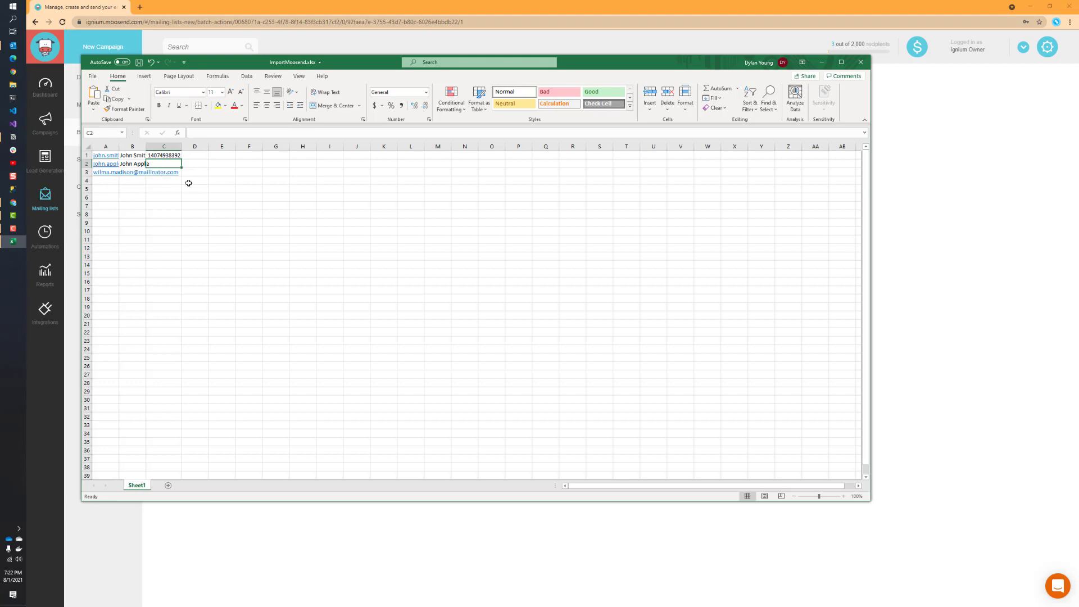
left_click(244, 276)
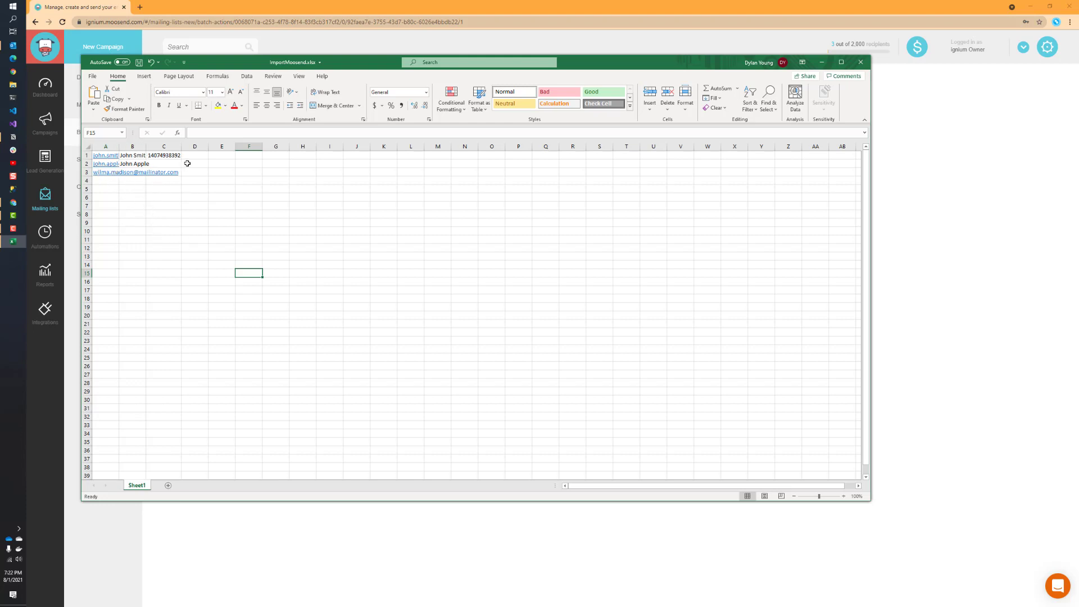
left_click(140, 63)
left_click(822, 62)
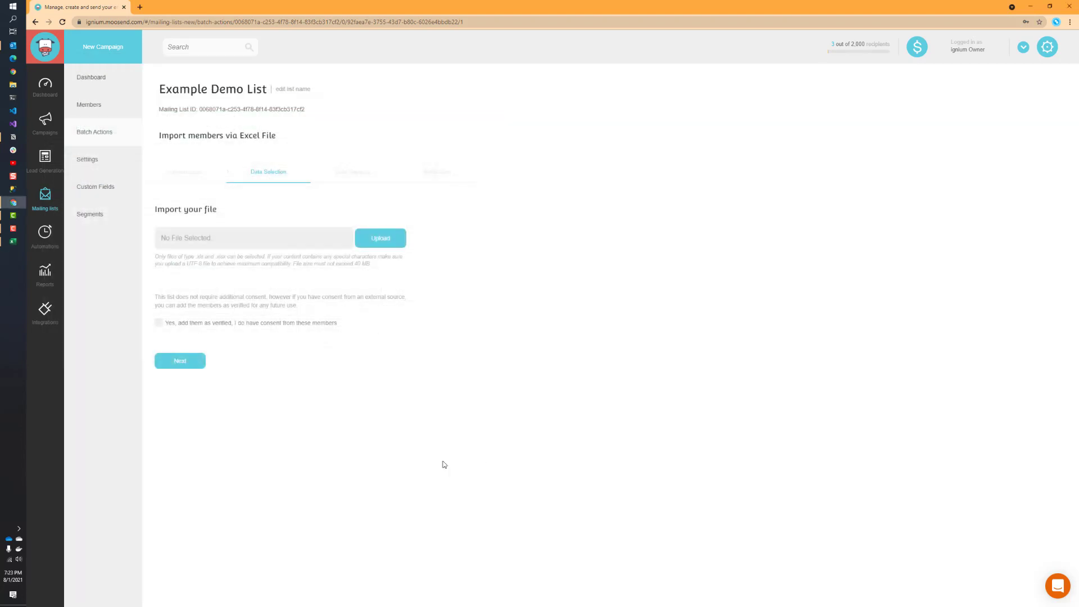
Step: Upload ImportMoosend.xlsx from the Documents folder and continue to data mapping without marking the members as verified
left_click(385, 243)
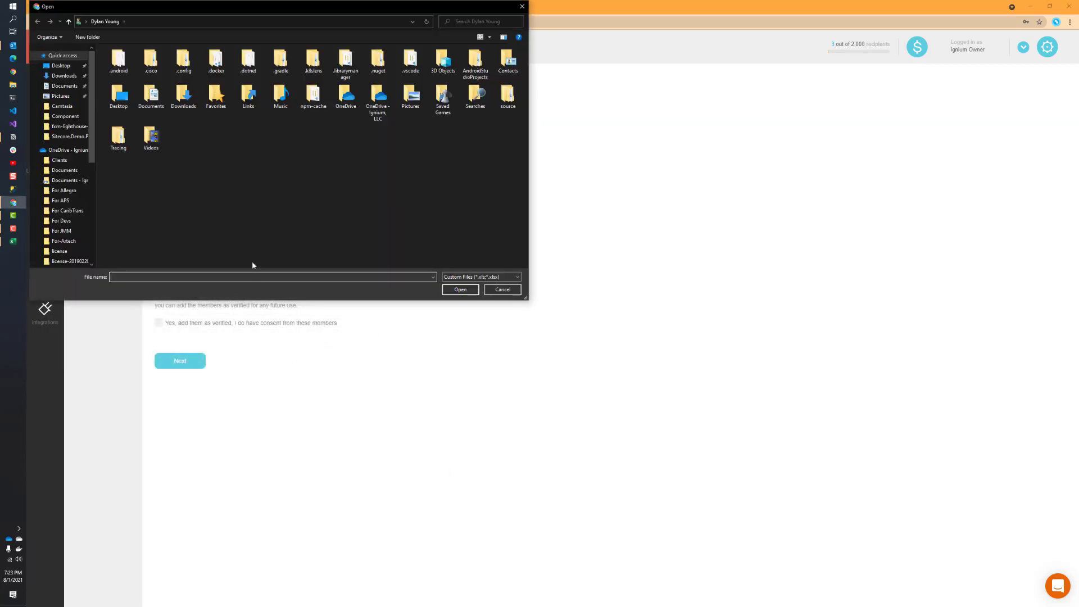
left_click(64, 86)
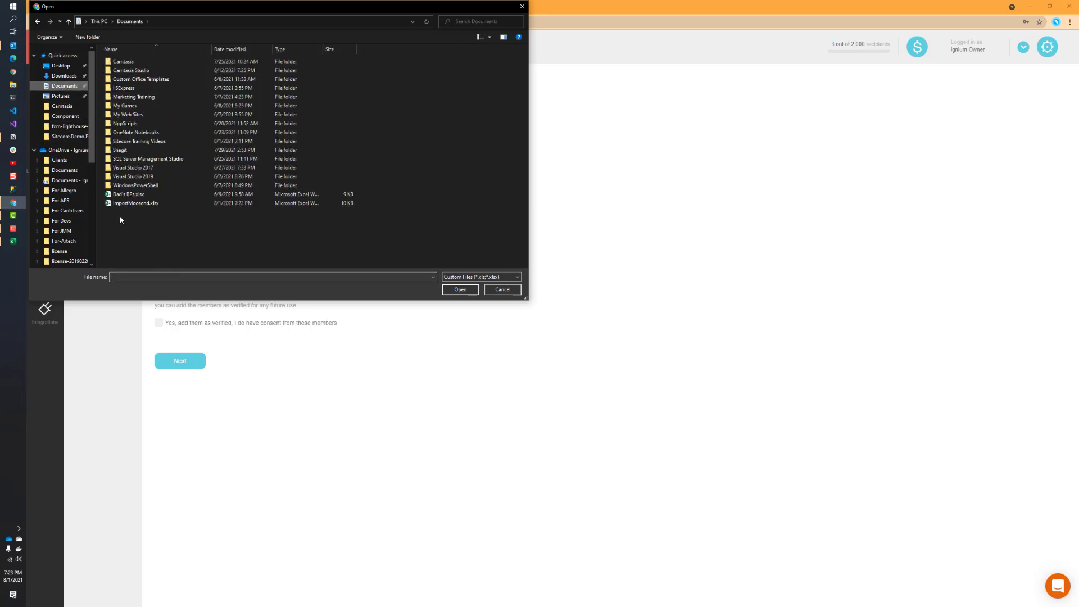
double_click(127, 203)
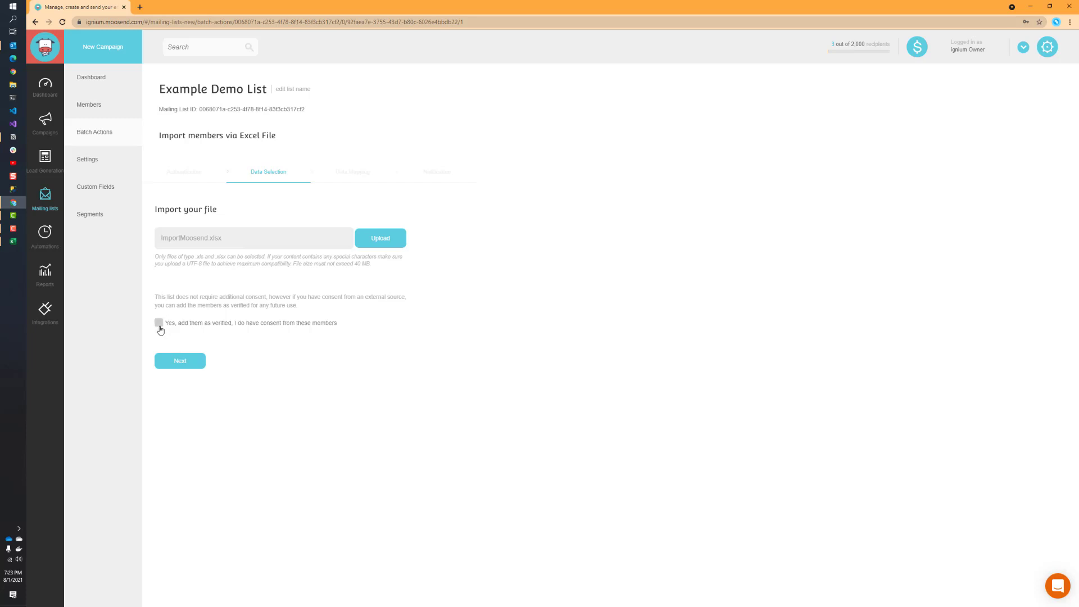
left_click(179, 363)
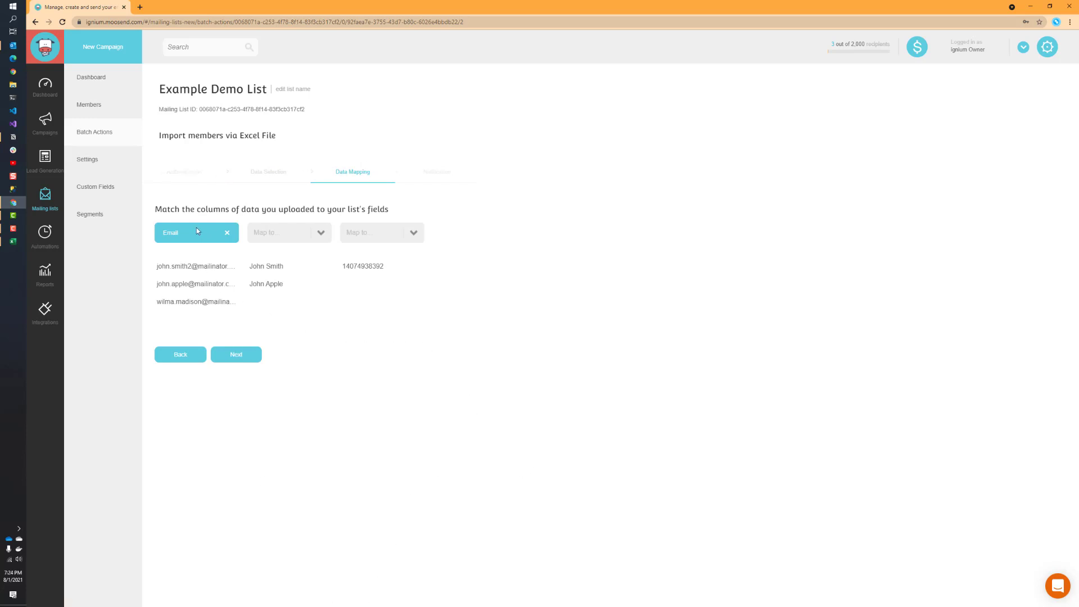
Step: Map the second column of the uploaded data to the Name field
left_click(240, 354)
left_click(321, 233)
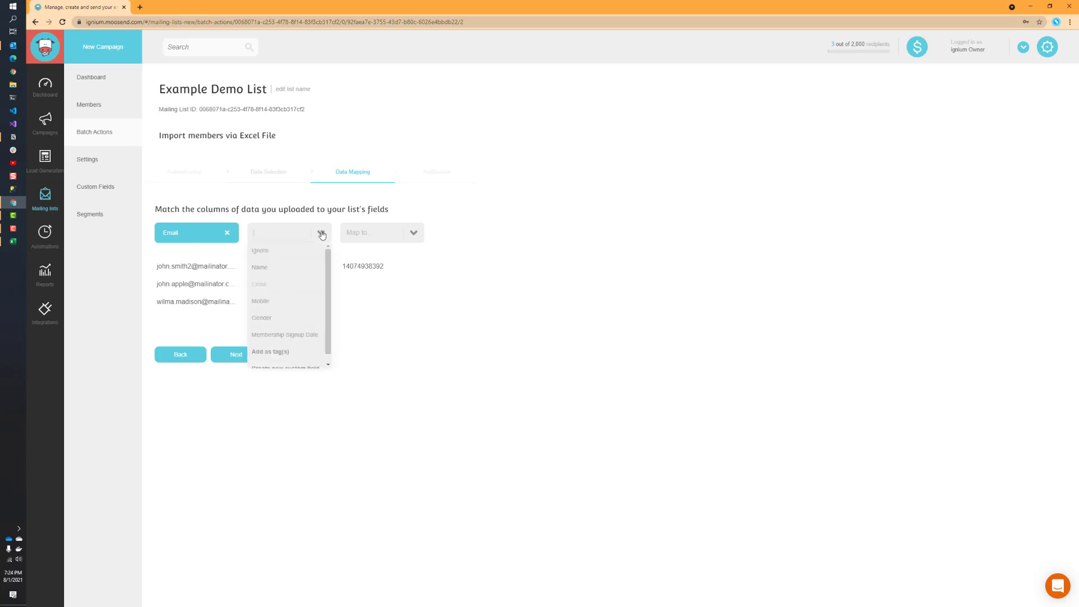
scroll(296, 306, "down", 1)
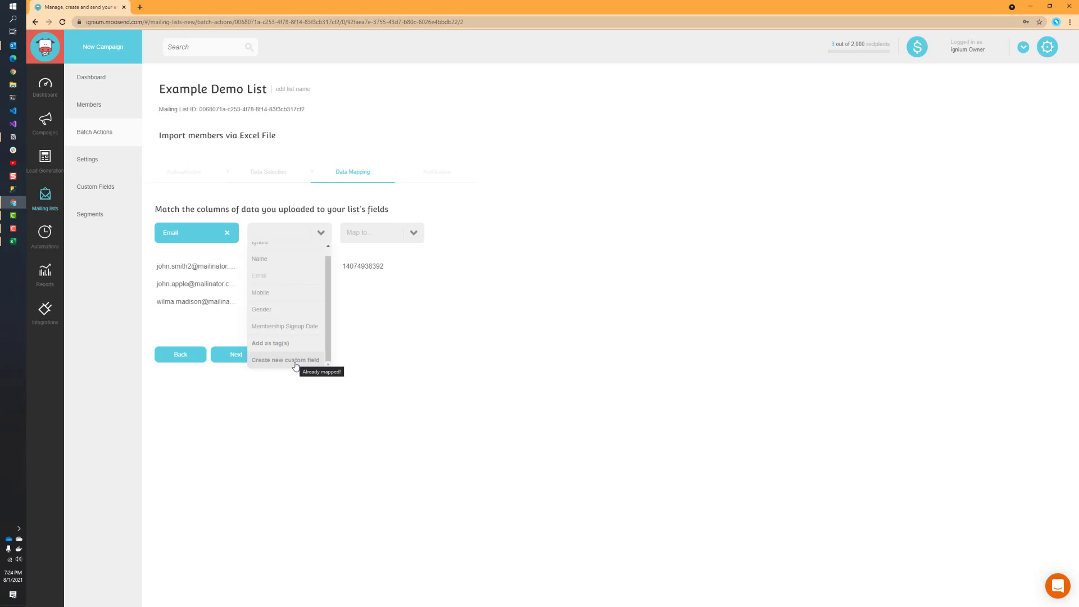
scroll(289, 330, "up", 1)
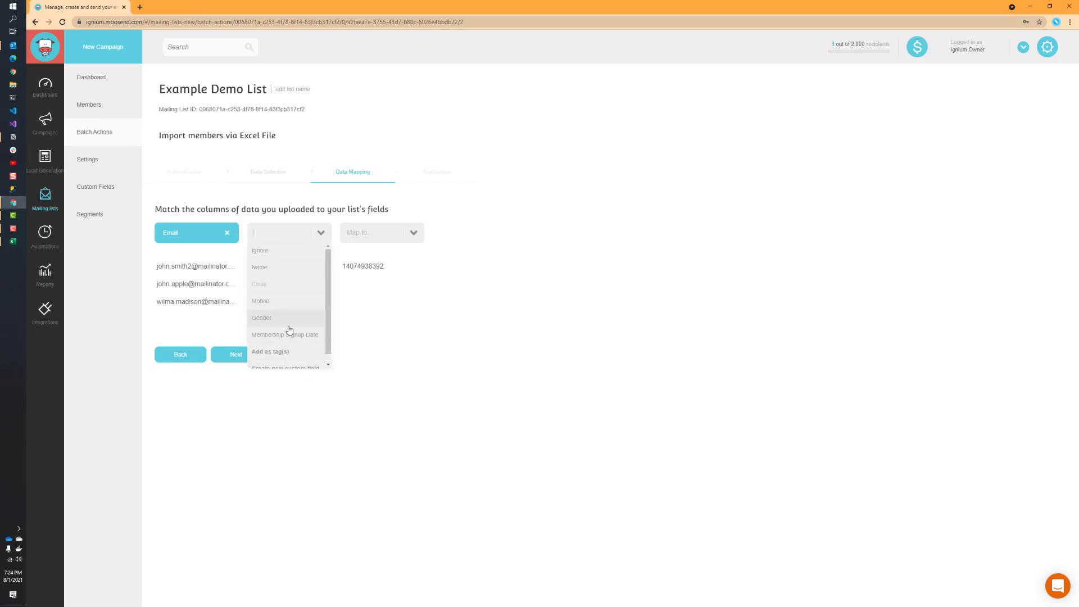
left_click(260, 269)
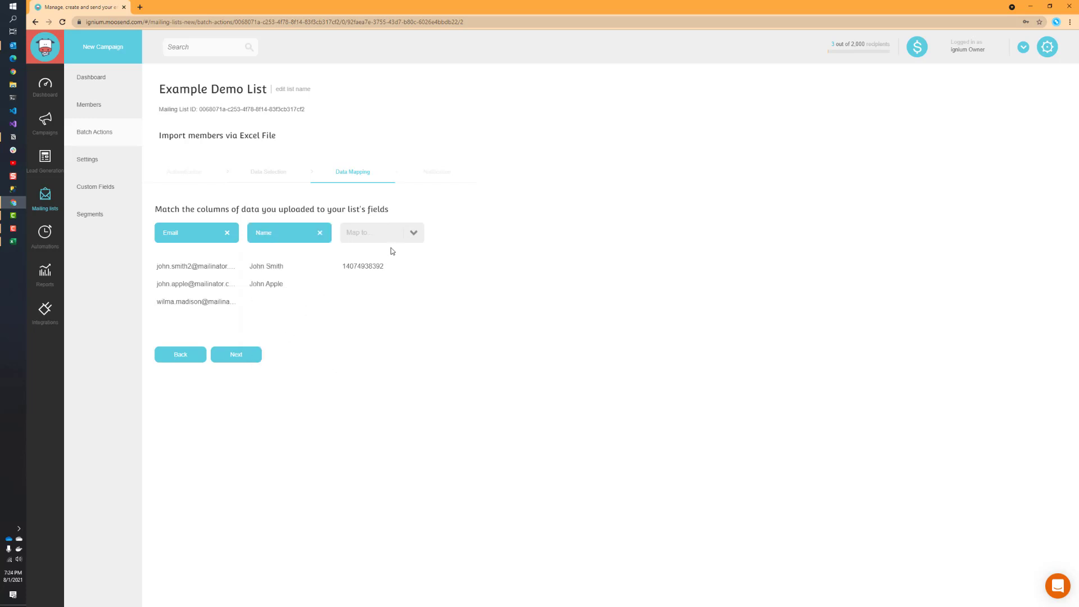
Step: Map the third column to the Mobile field and run the import without a completion notification
left_click(409, 241)
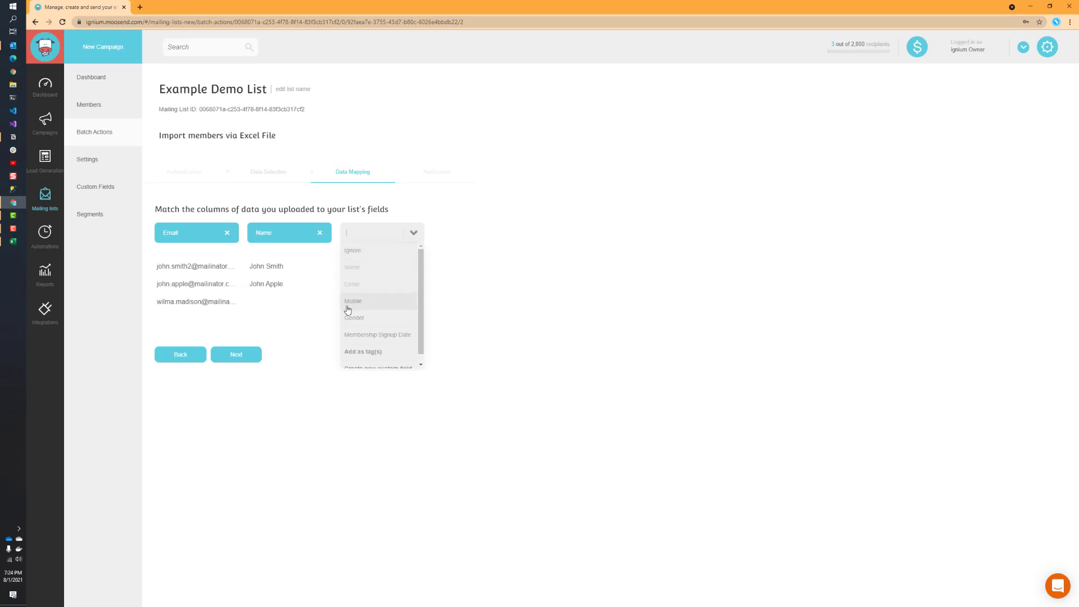
scroll(375, 355, "down", 1)
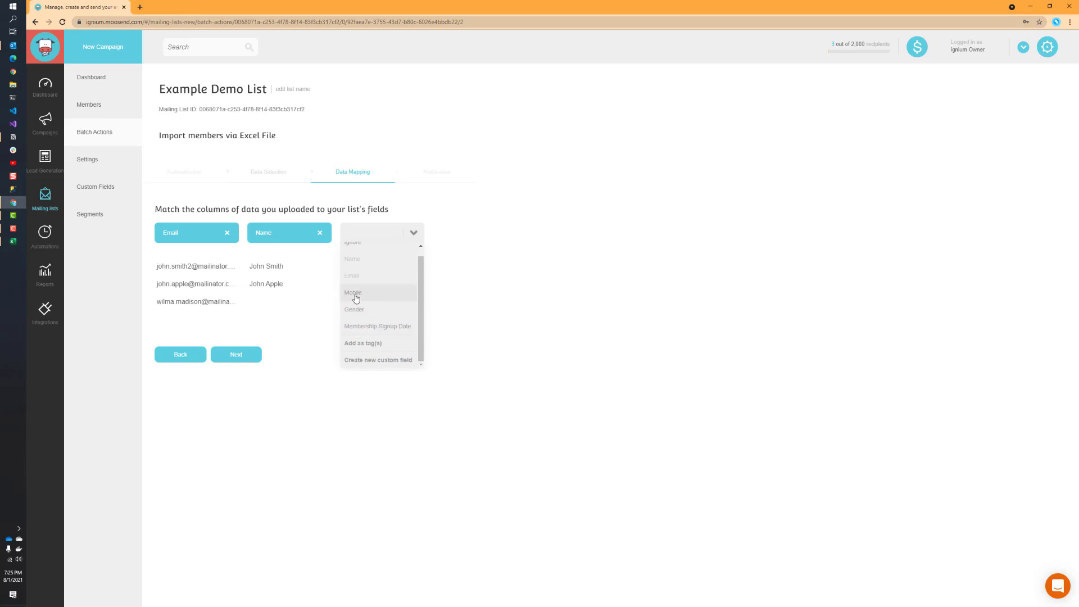
left_click(366, 297)
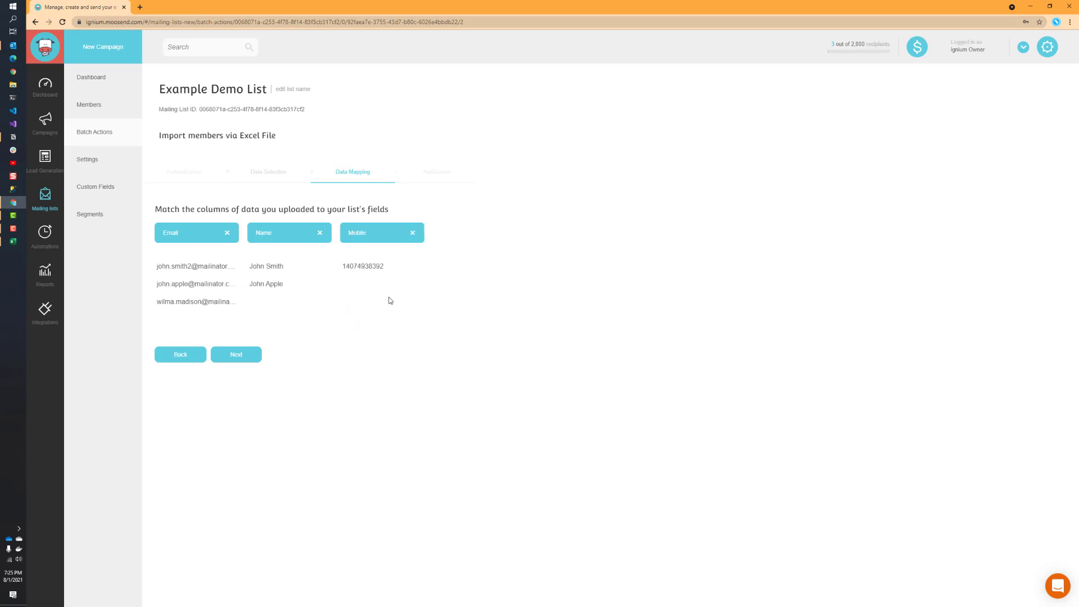
left_click(236, 357)
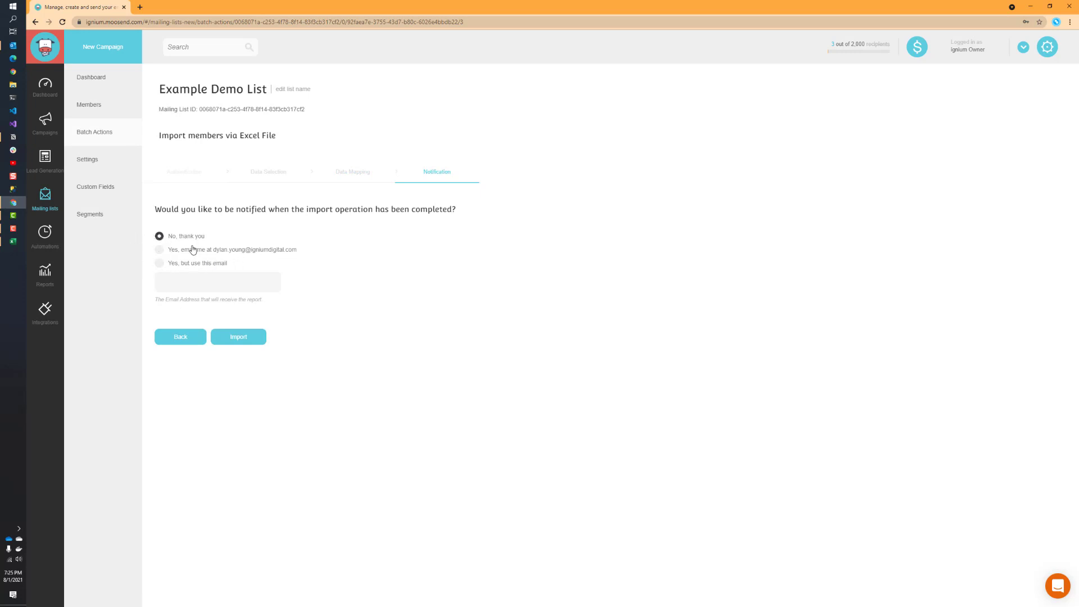
left_click(241, 340)
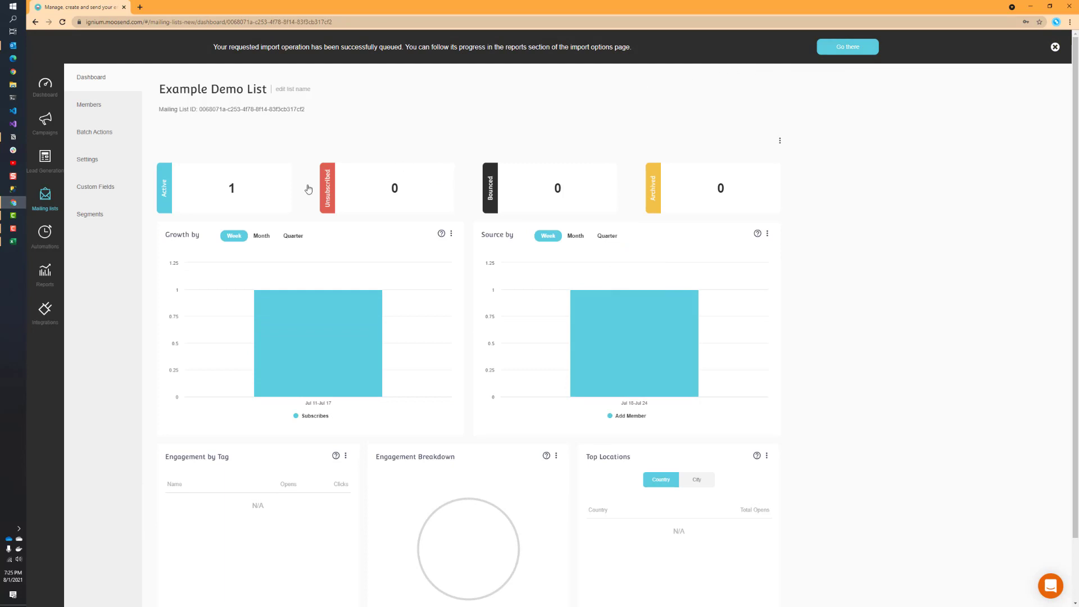
Step: Check the Excel import's report and its ignored emails, and view the members of Example Demo List
left_click(91, 106)
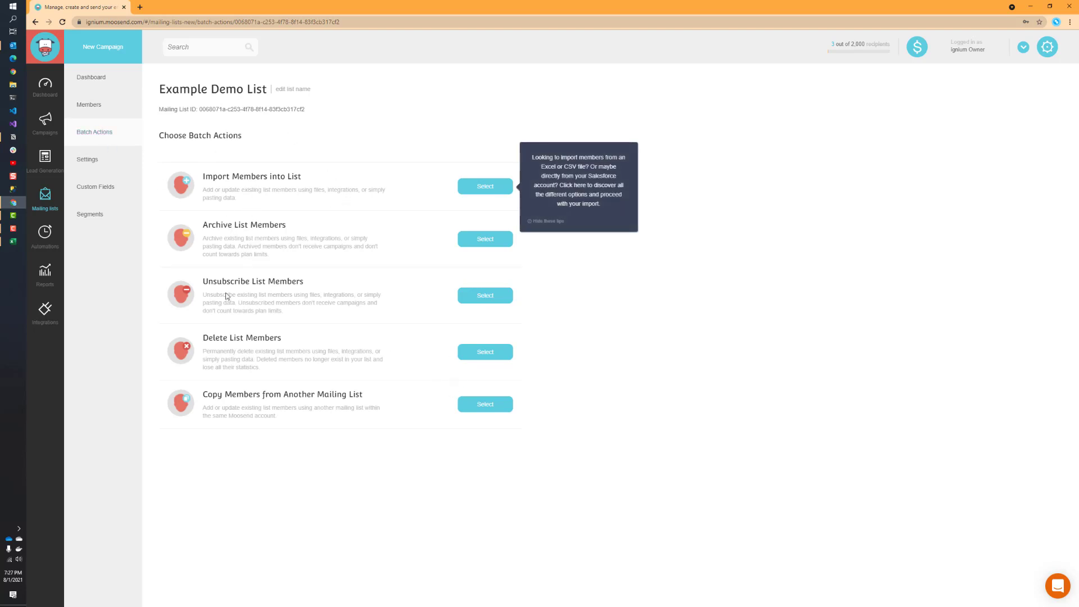
left_click(483, 186)
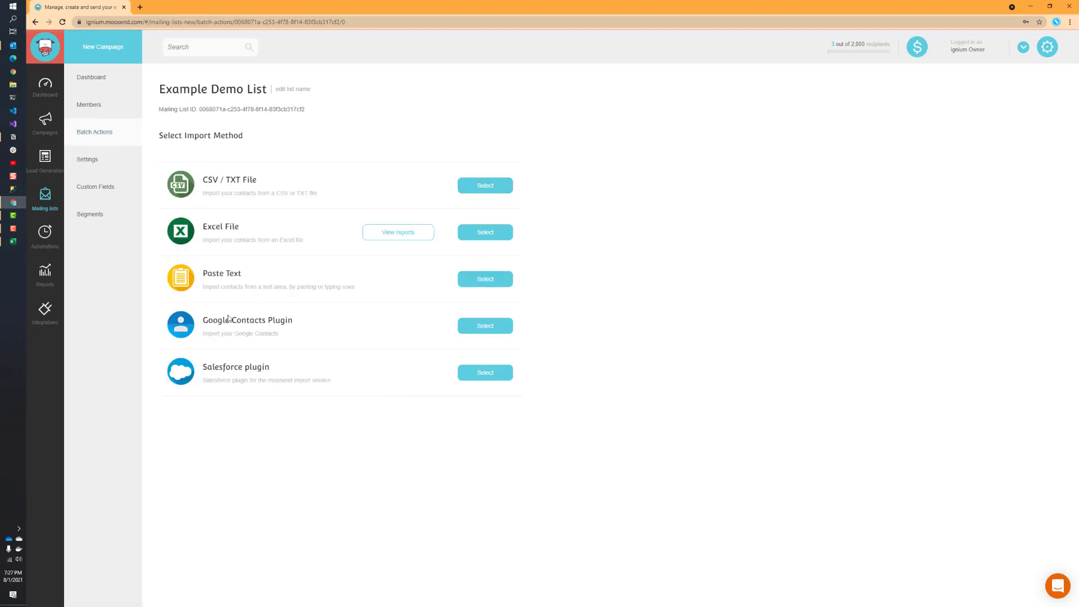
left_click(410, 237)
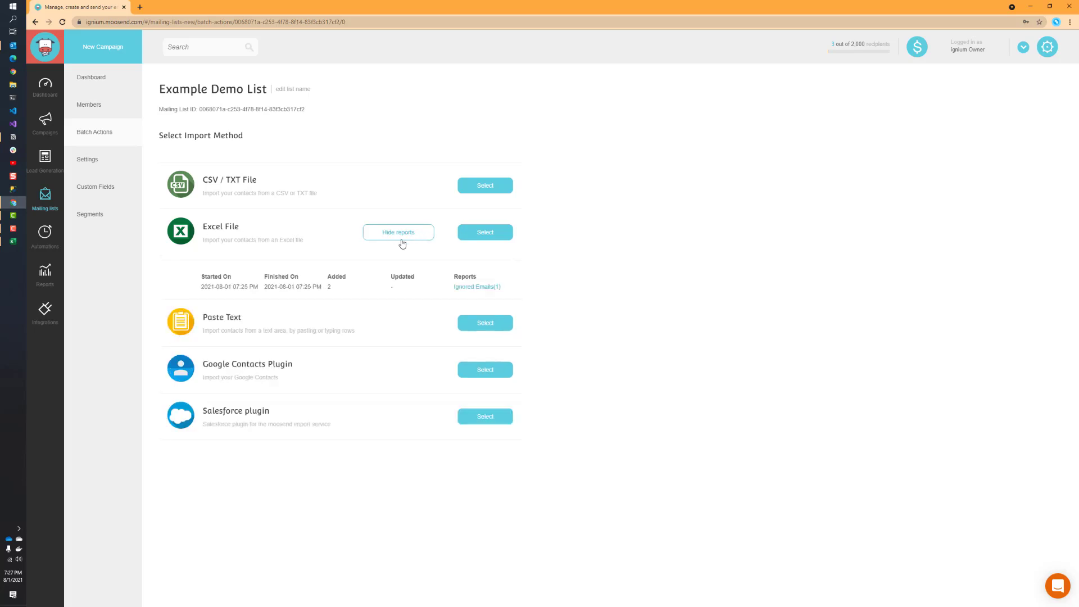
left_click(483, 291)
left_click(95, 111)
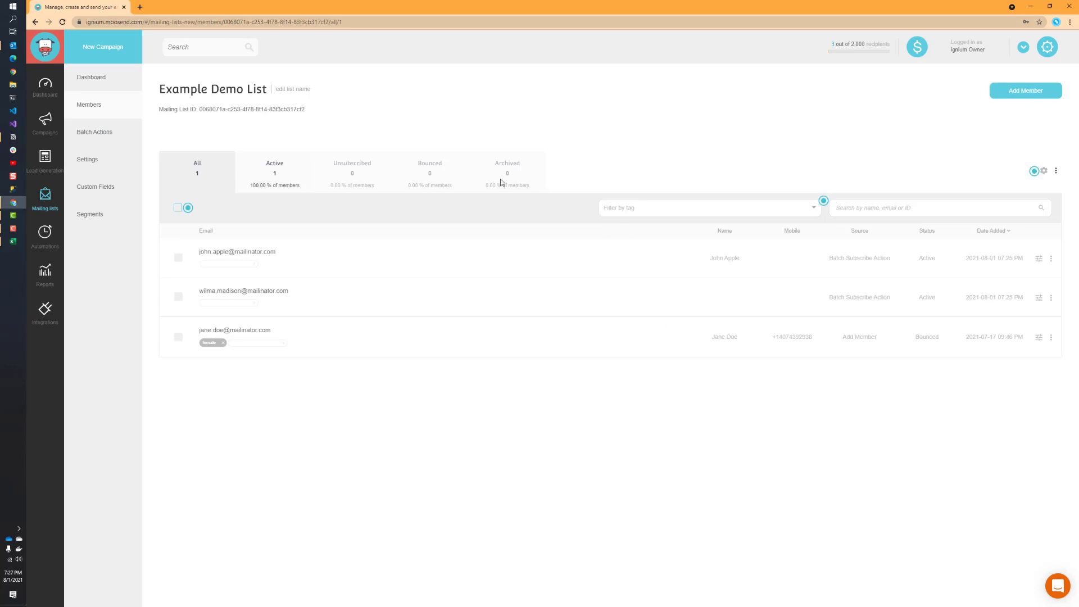